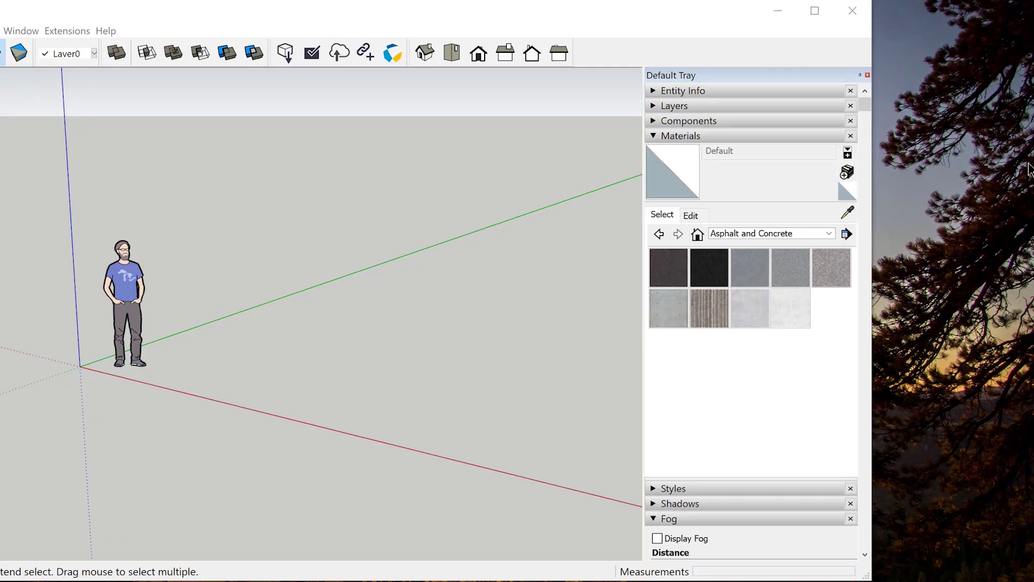
# Step: Examine the collection options available in the Materials, Styles and Components browsers
pyautogui.click(689, 12)
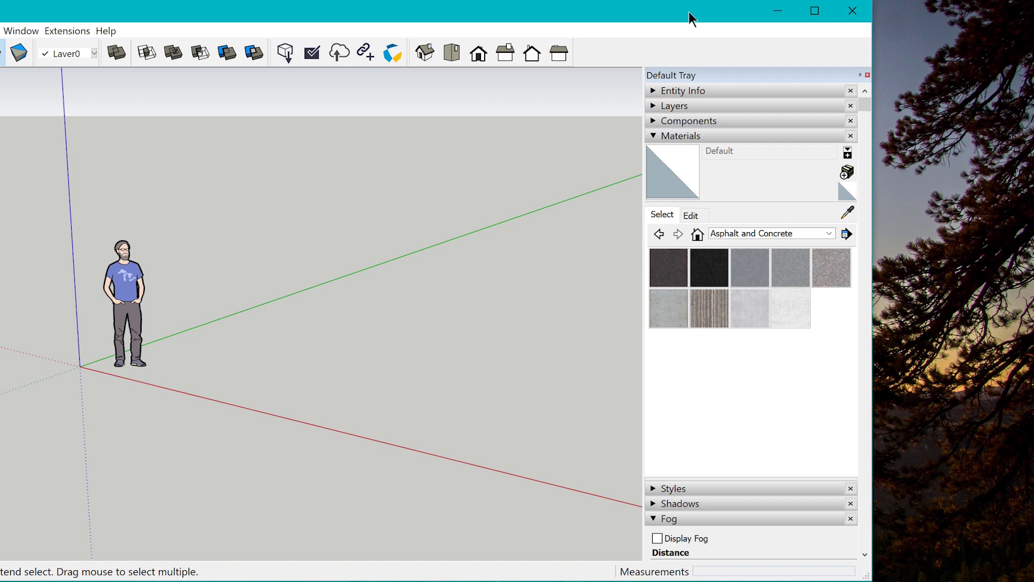
pyautogui.click(845, 234)
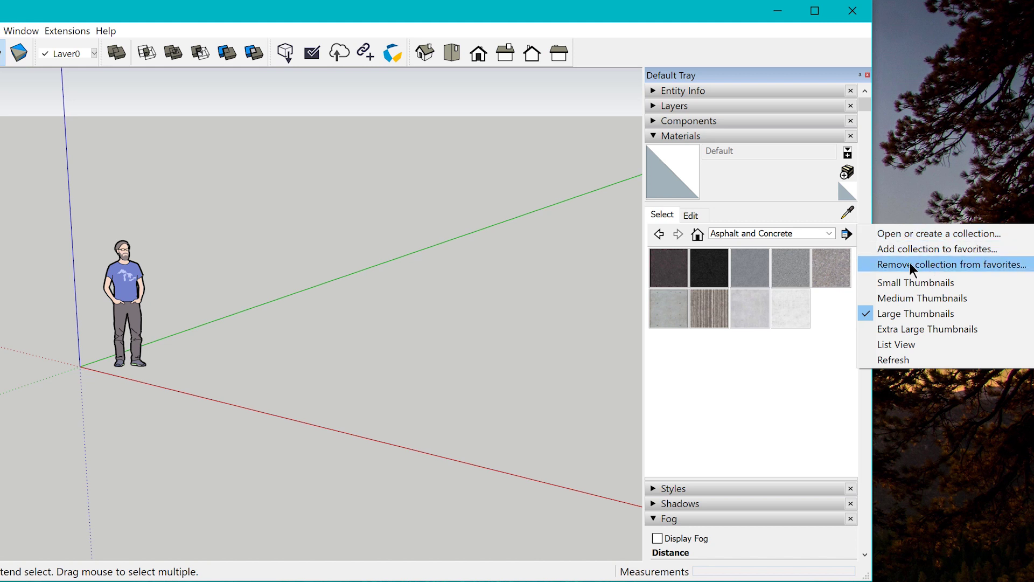
pyautogui.click(653, 136)
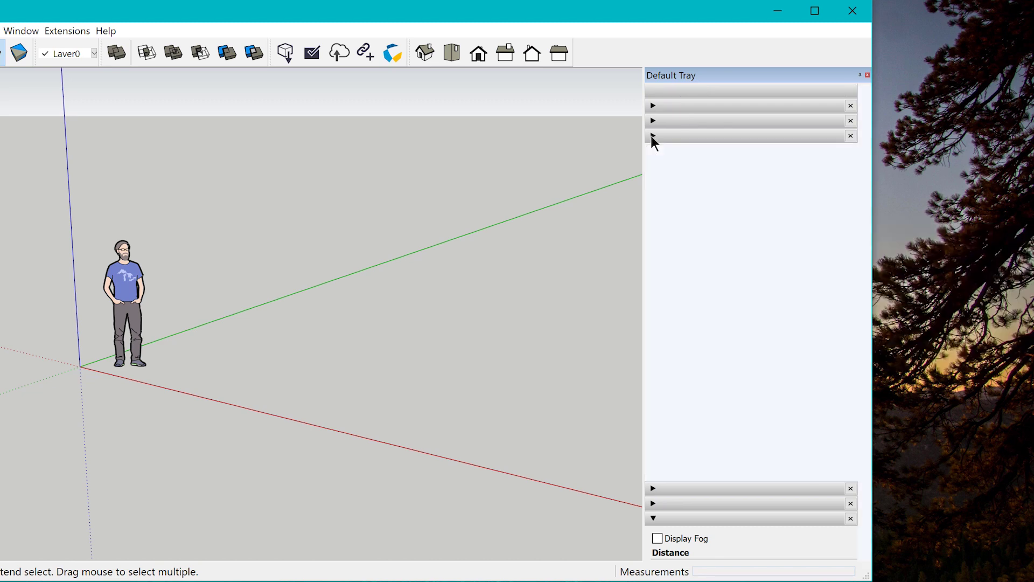
pyautogui.click(655, 153)
pyautogui.click(846, 249)
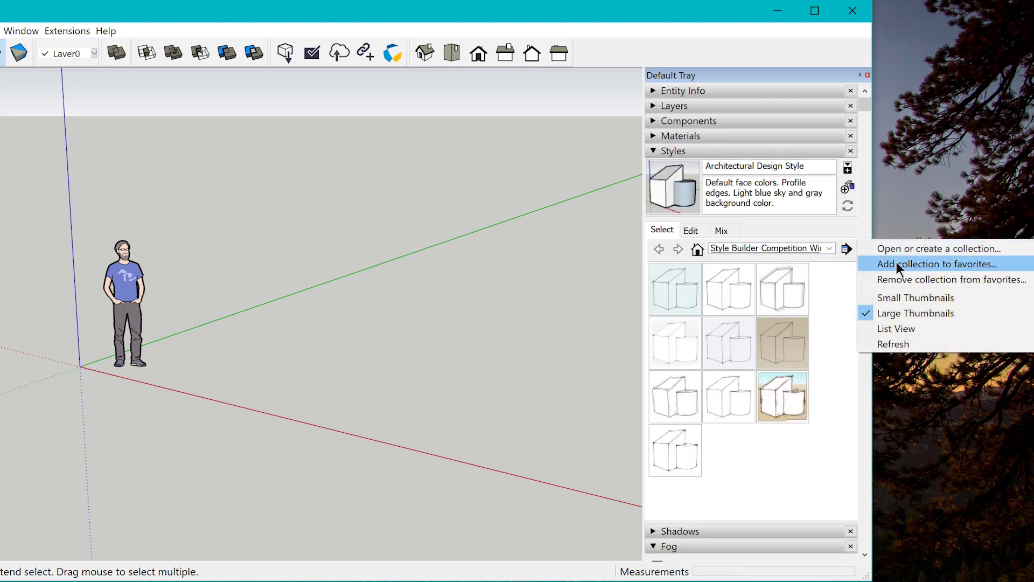
pyautogui.click(650, 151)
pyautogui.click(652, 121)
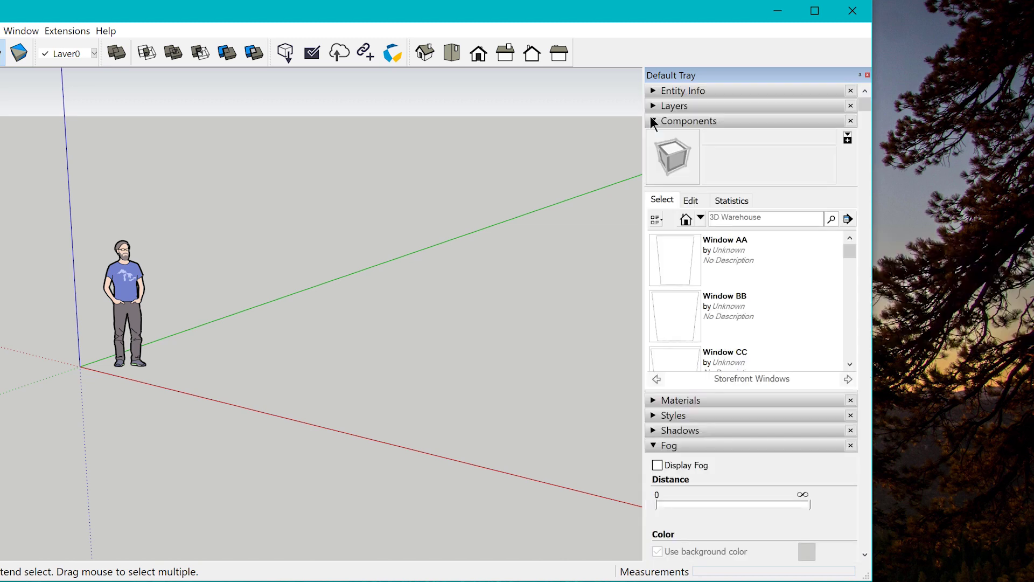
pyautogui.click(848, 219)
pyautogui.click(663, 120)
# Step: View the folder chooser for opening or creating a materials collection
pyautogui.click(663, 136)
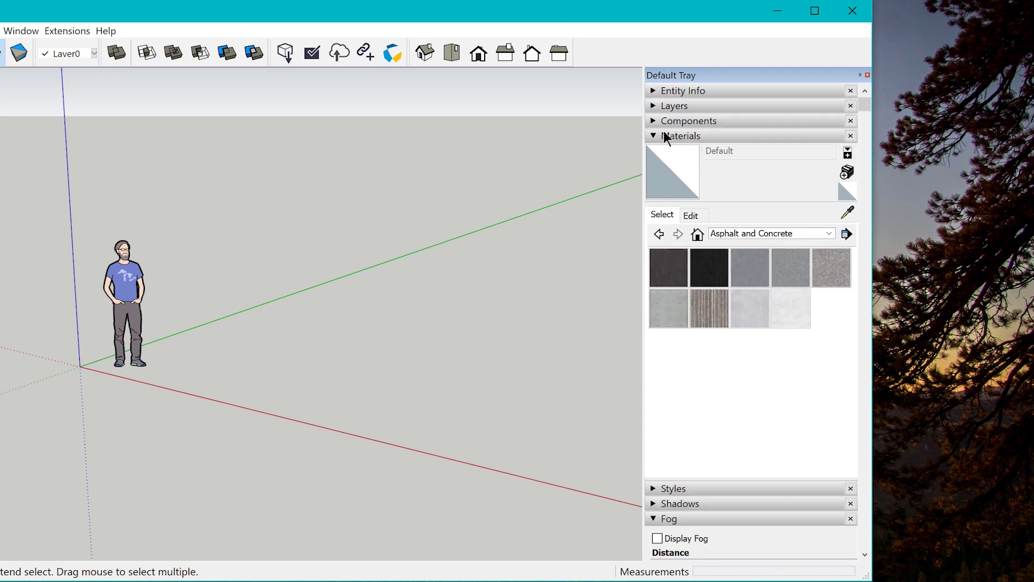
pyautogui.click(850, 233)
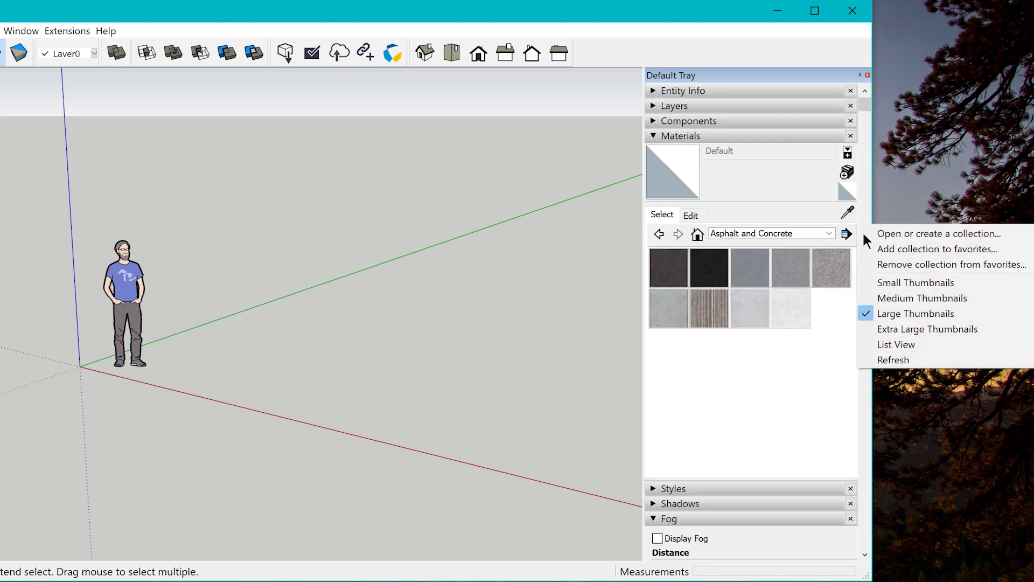
pyautogui.click(902, 234)
pyautogui.moveTo(316, 60); pyautogui.dragTo(607, 73)
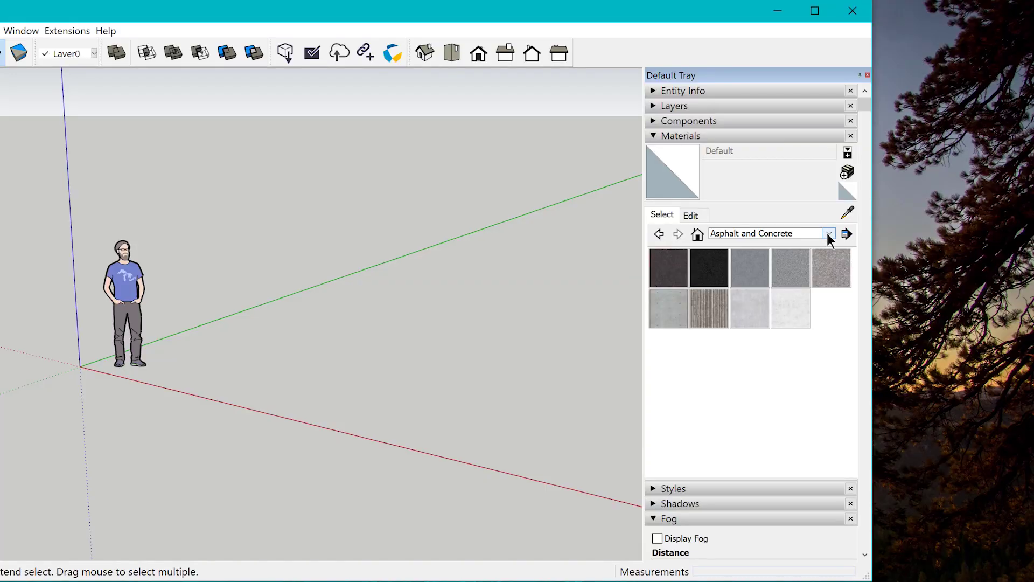
# Step: Compare the material collection list with the subfolders of the SketchUp 2019 Materials folder in File Explorer
pyautogui.click(829, 233)
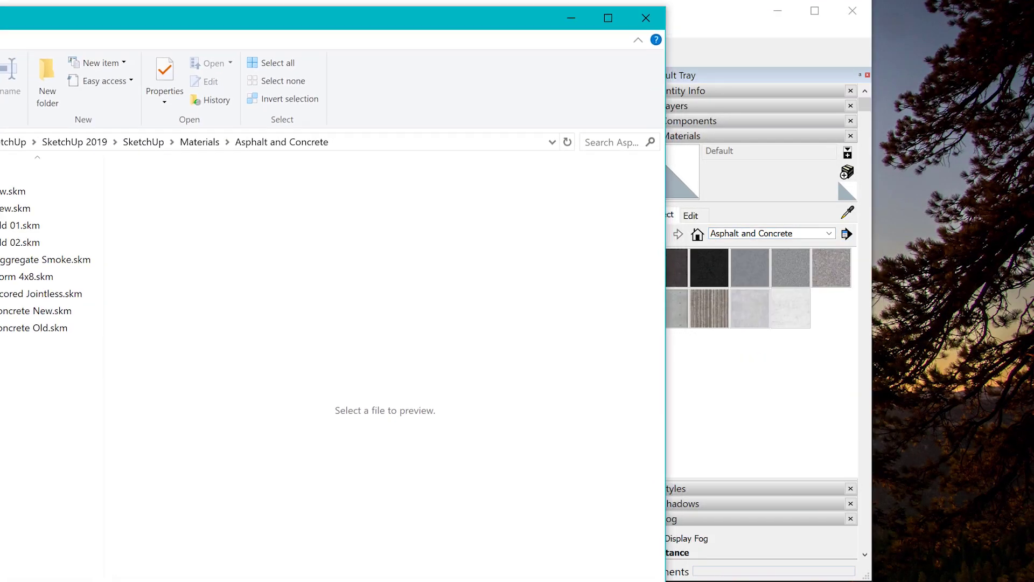
pyautogui.moveTo(161, 19)
pyautogui.mouseDown()
pyautogui.moveTo(173, 57)
pyautogui.moveTo(359, 87)
pyautogui.mouseUp()
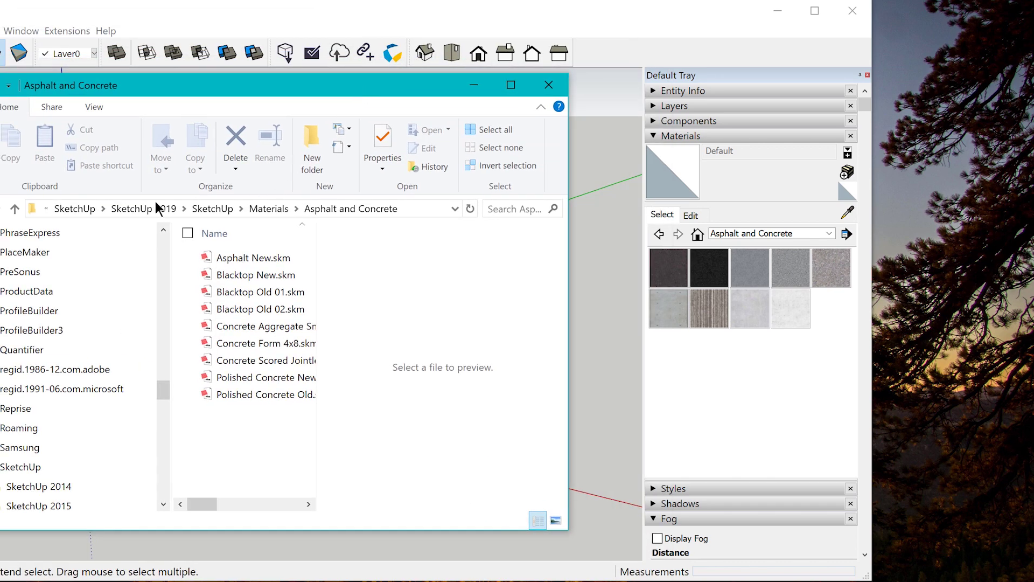
pyautogui.click(416, 211)
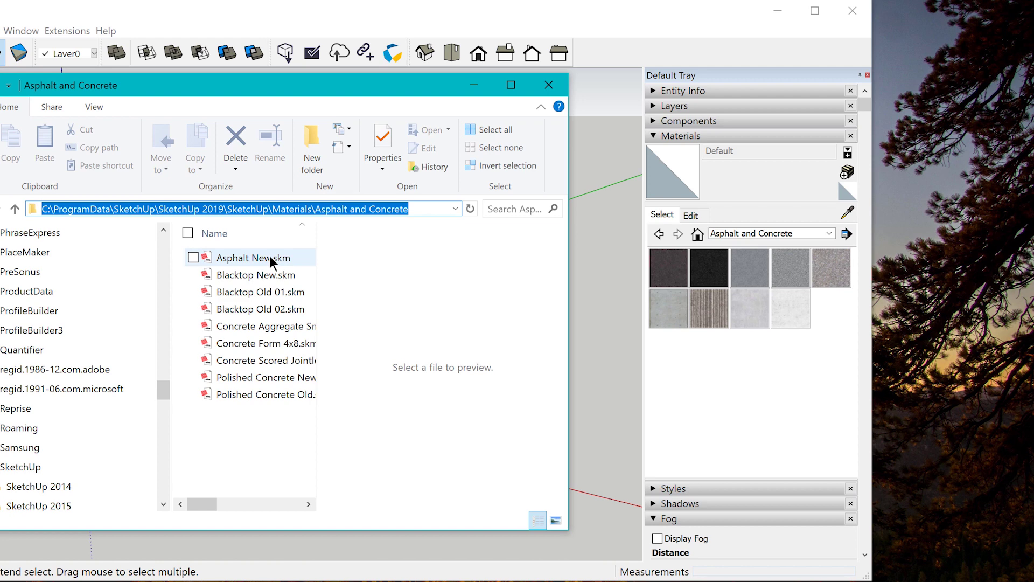
pyautogui.scroll(-6, 114, 375)
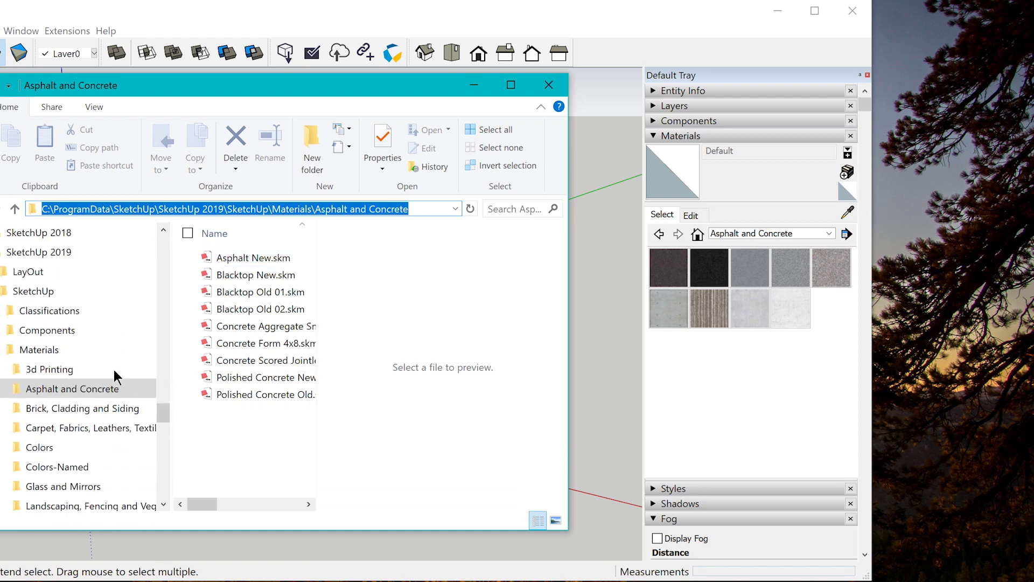
pyautogui.scroll(-2, 115, 369)
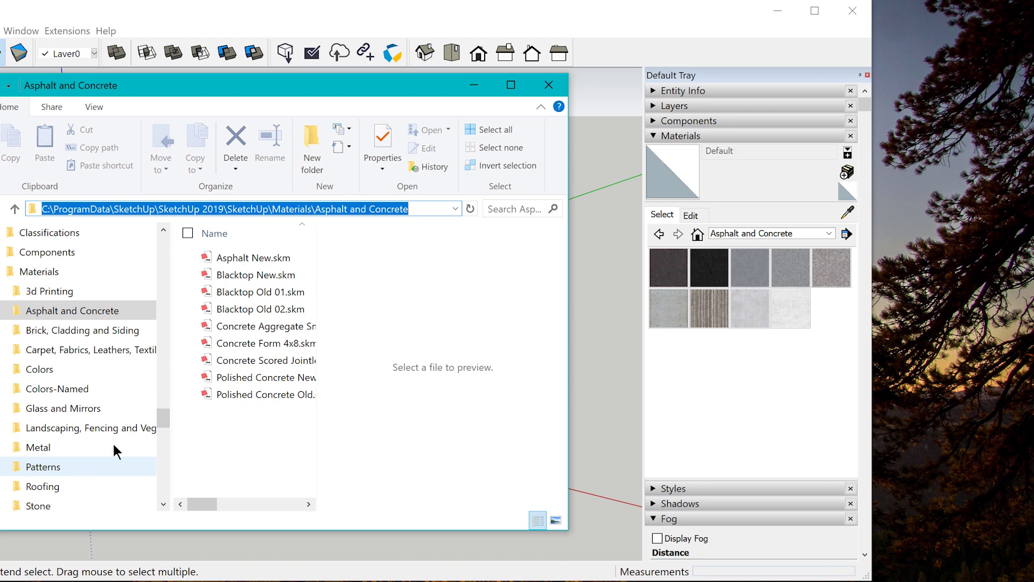
pyautogui.click(830, 234)
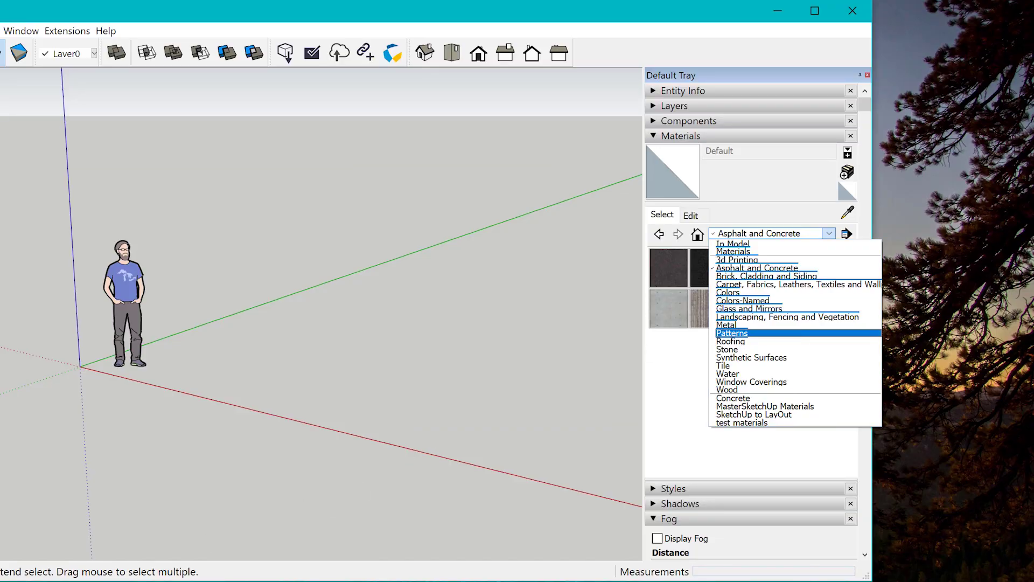
# Step: Switch to File Explorer, change the extension of Asphalt New.skm to zip, and open the file
pyautogui.hotkey('alt', 'Tab')
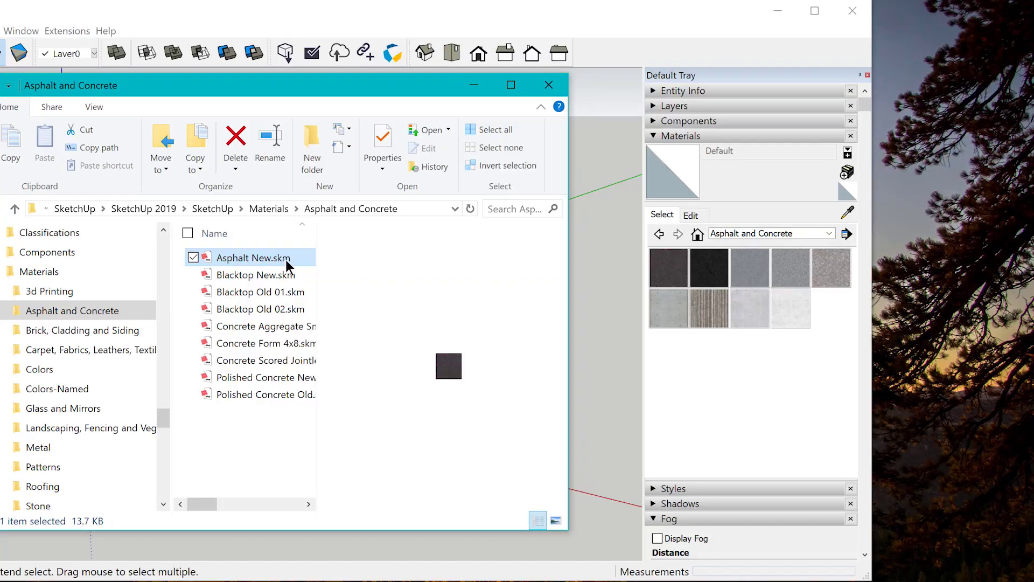
pyautogui.click(286, 260)
pyautogui.click(286, 258)
pyautogui.moveTo(290, 258); pyautogui.dragTo(273, 258)
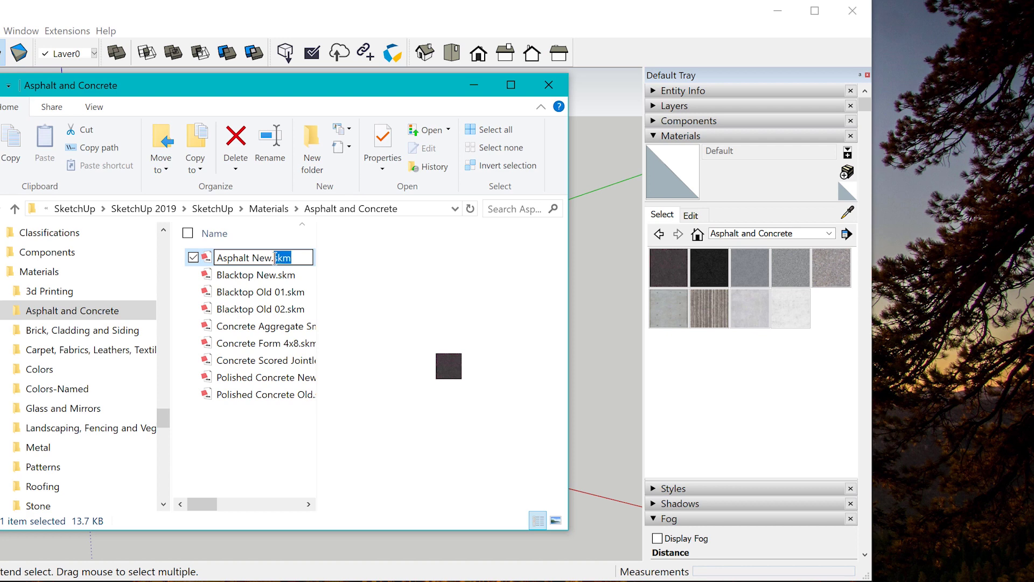
pyautogui.write('zip')
pyautogui.press('Return')
pyautogui.doubleClick(275, 257)
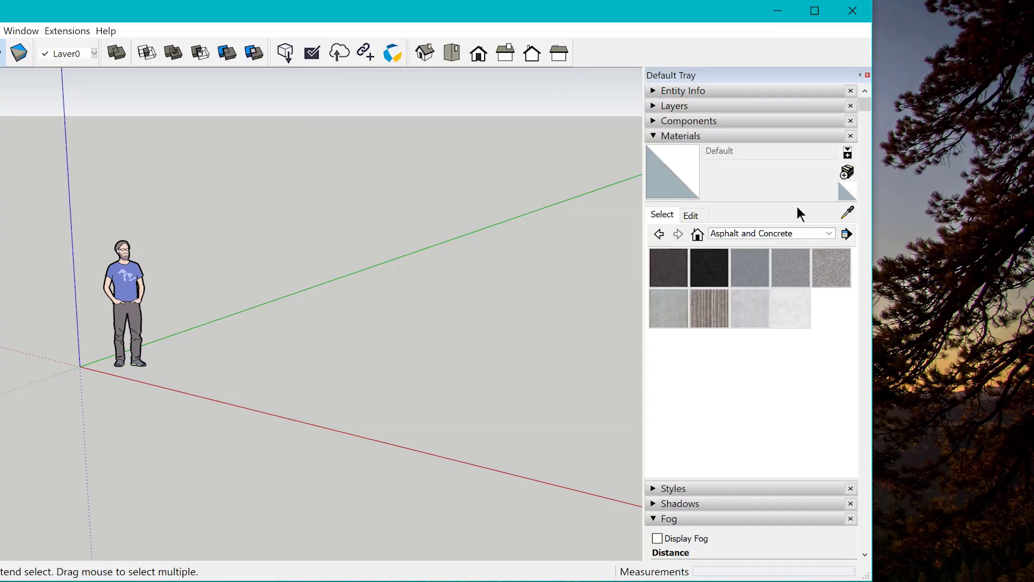
# Step: Show the In Model materials, check the Components browser, and inspect the person figure
pyautogui.click(829, 233)
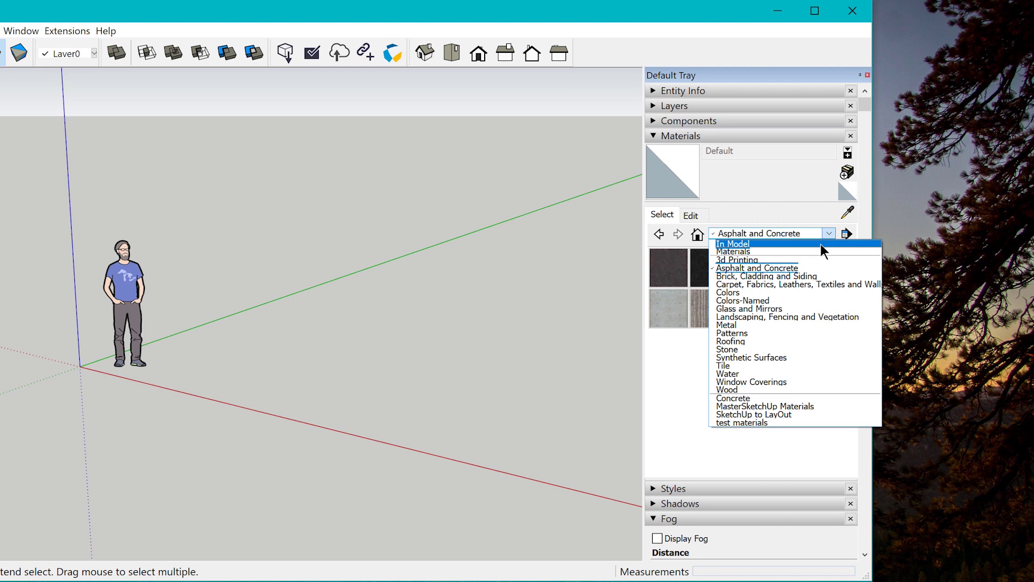
pyautogui.click(820, 243)
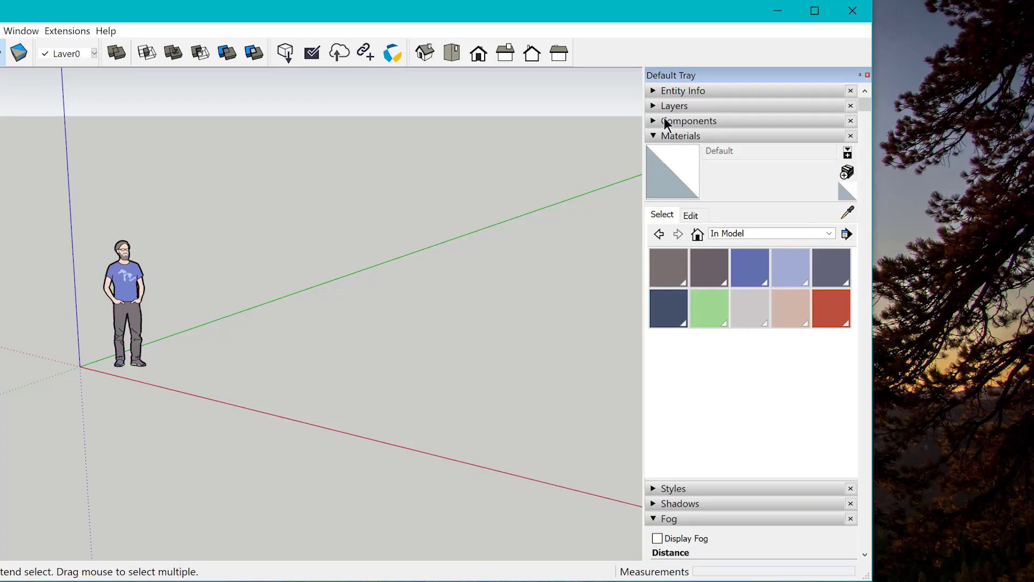
pyautogui.click(667, 121)
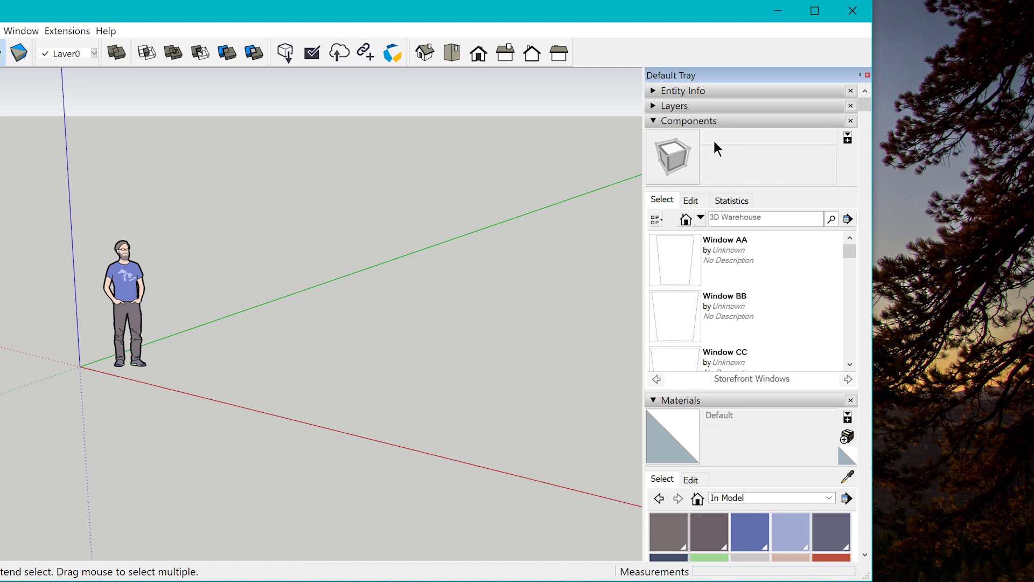
pyautogui.click(724, 220)
pyautogui.click(653, 120)
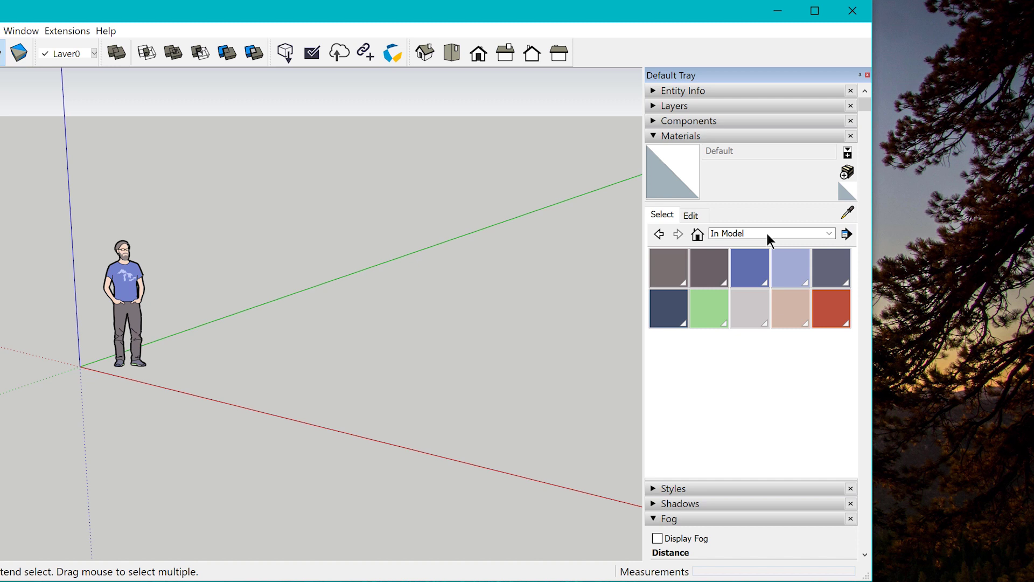
pyautogui.scroll(5, 51, 307)
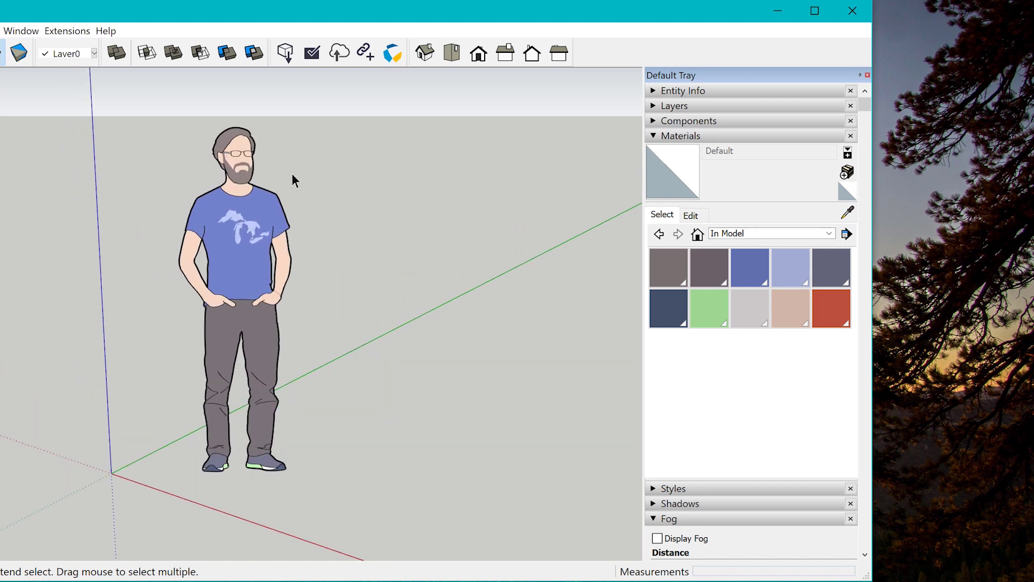
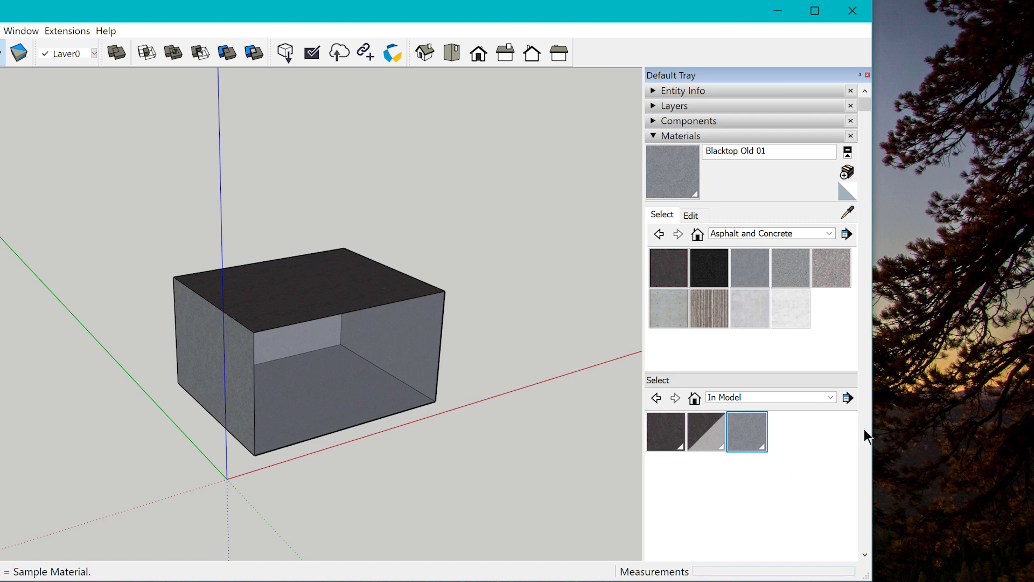
# Step: Add Polished Concrete Old and Concrete Aggregate Smoke from the Asphalt and Concrete collection to the In Model materials
pyautogui.click(848, 399)
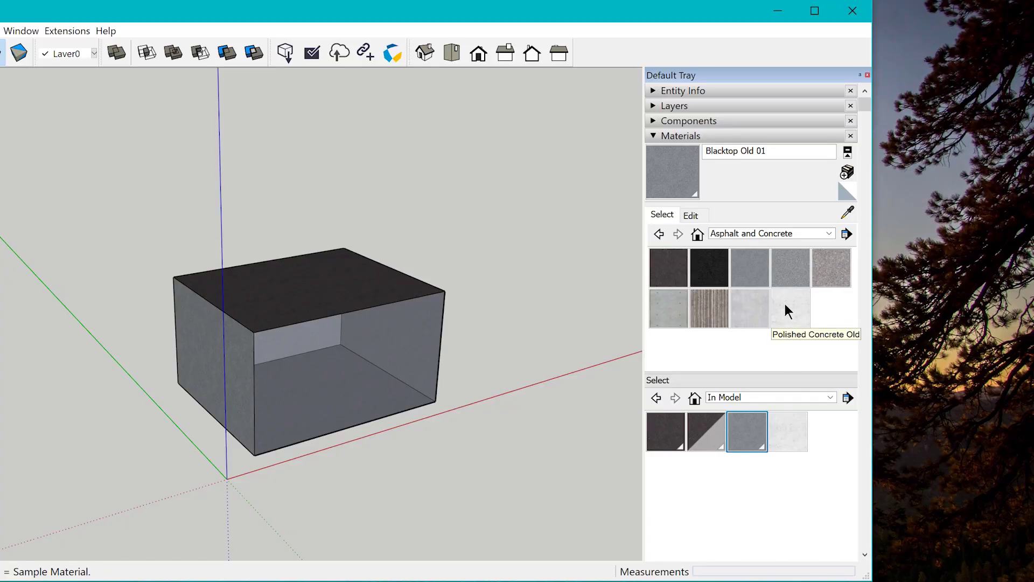
pyautogui.click(784, 304)
pyautogui.moveTo(828, 297); pyautogui.dragTo(825, 451)
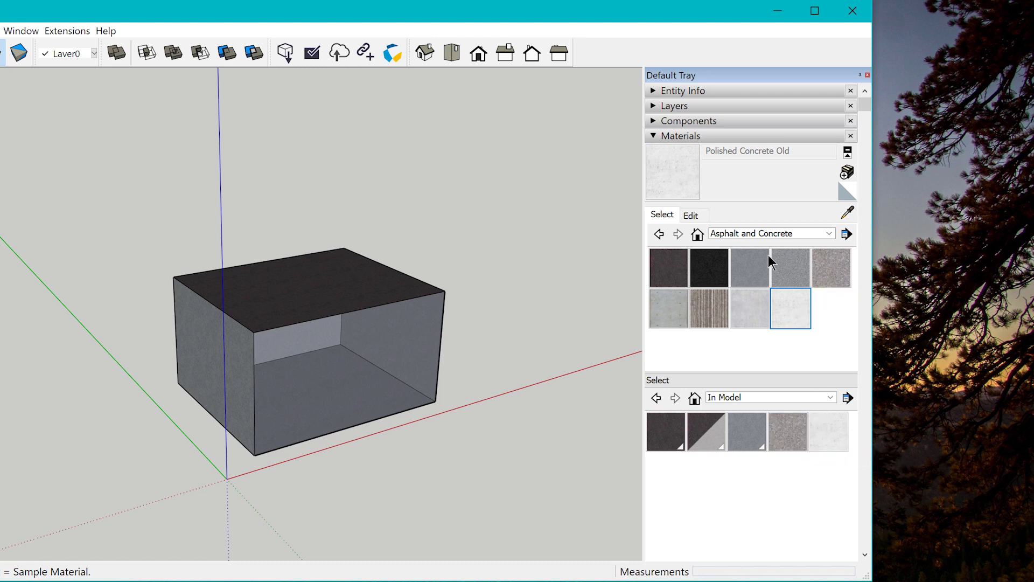
# Step: Toggle the secondary material selection pane and compare the collection options of both material browsers
pyautogui.click(848, 157)
pyautogui.click(847, 157)
pyautogui.click(848, 233)
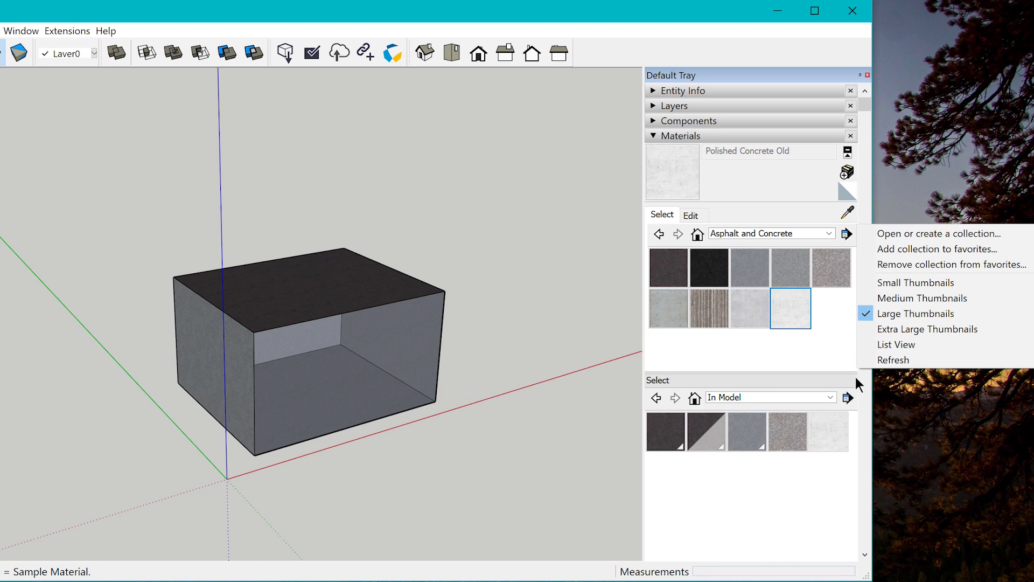
pyautogui.click(847, 399)
pyautogui.click(847, 233)
# Step: Browse the Patterns material collection, and switch the main material browser to the Colors collection
pyautogui.click(810, 233)
pyautogui.click(767, 333)
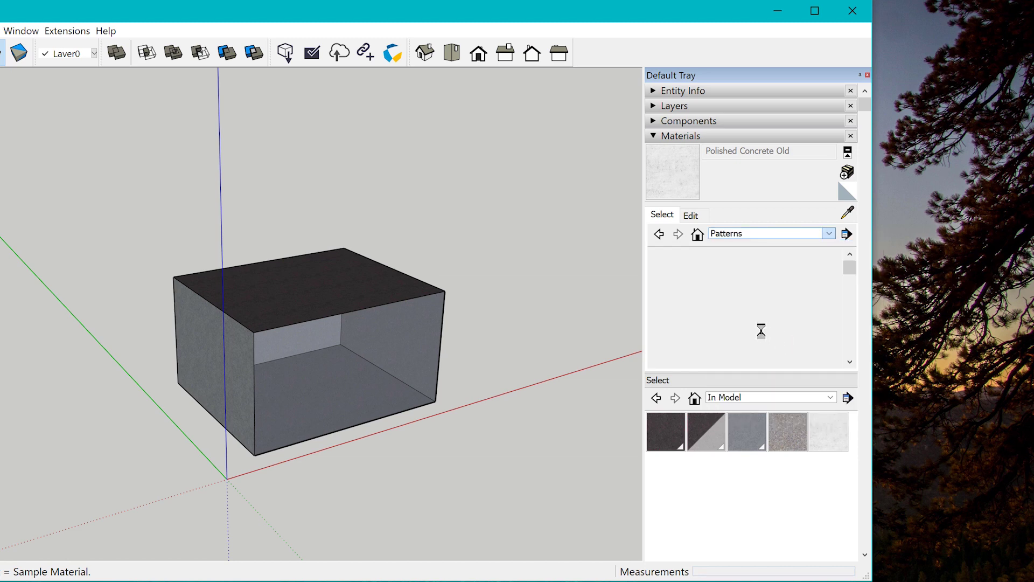
pyautogui.click(845, 233)
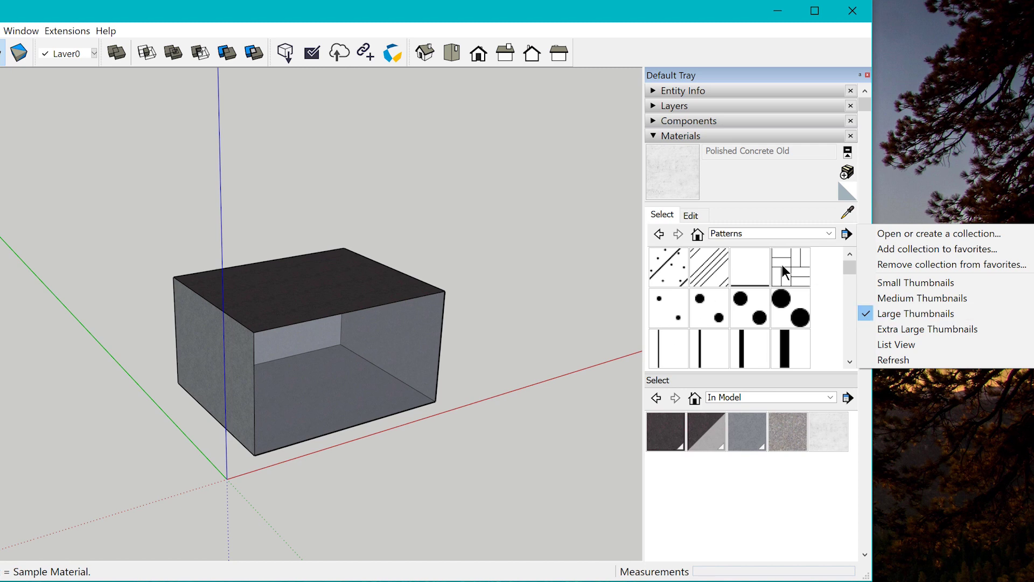
pyautogui.click(828, 233)
pyautogui.scroll(3, 808, 280)
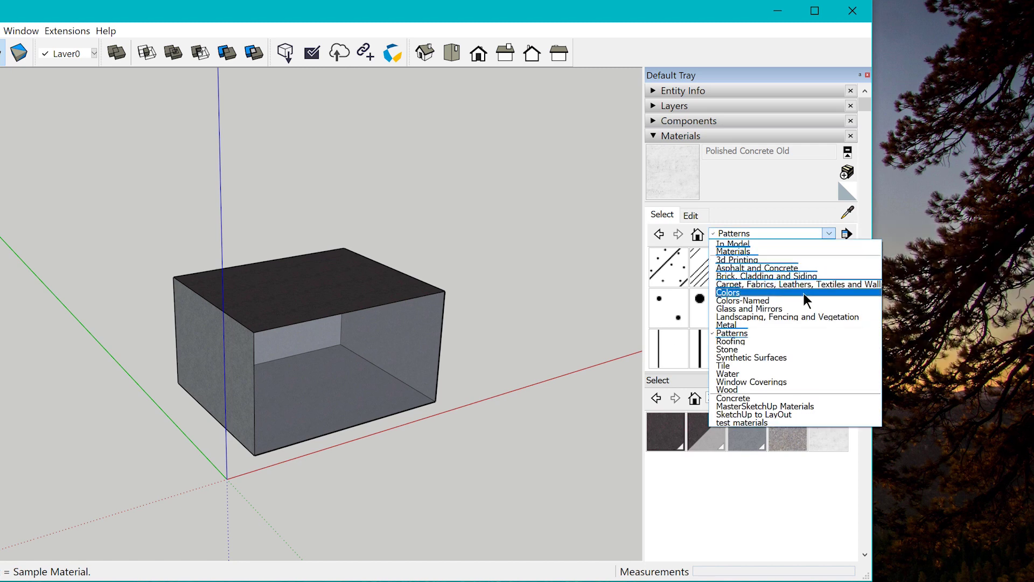
pyautogui.click(804, 290)
# Step: View the folder selection for adding a material collection to favorites, and cancel without choosing a folder
pyautogui.click(846, 233)
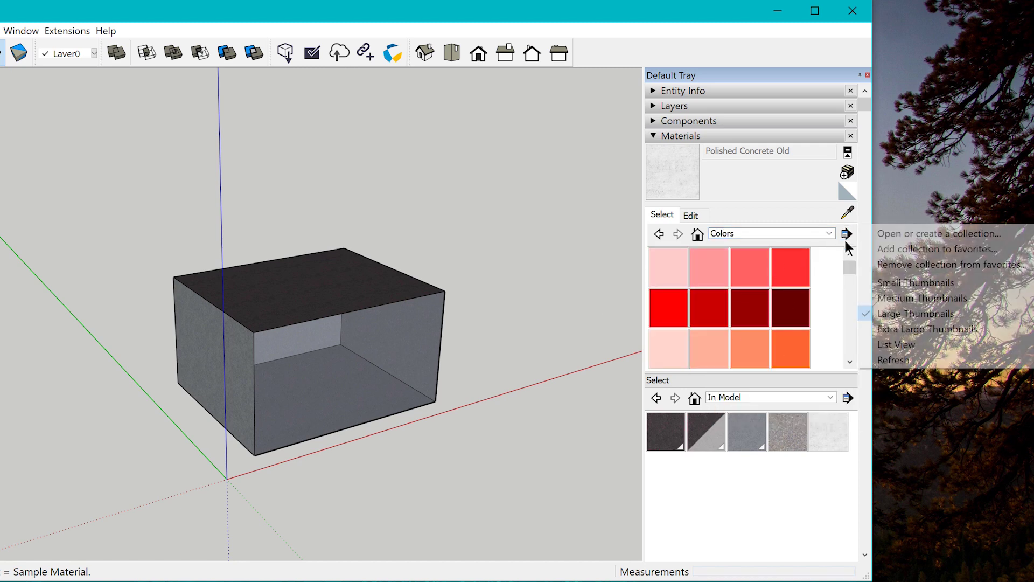
pyautogui.click(951, 250)
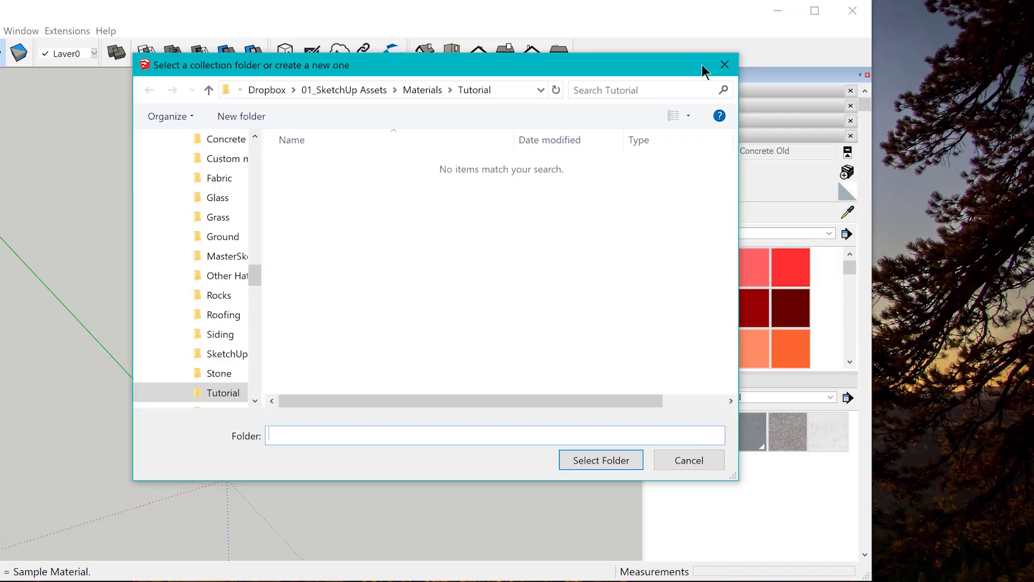
pyautogui.click(726, 67)
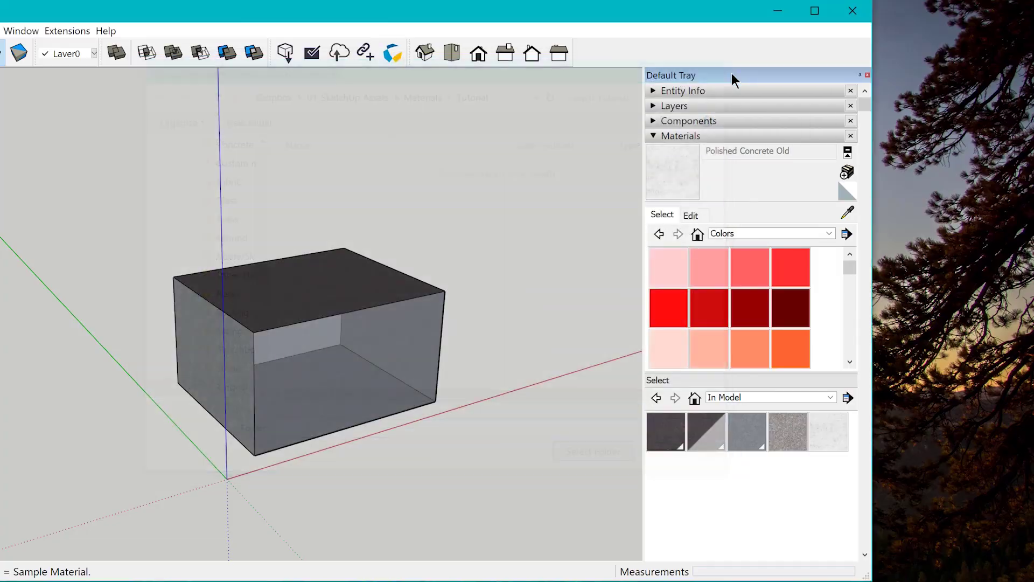
pyautogui.click(846, 233)
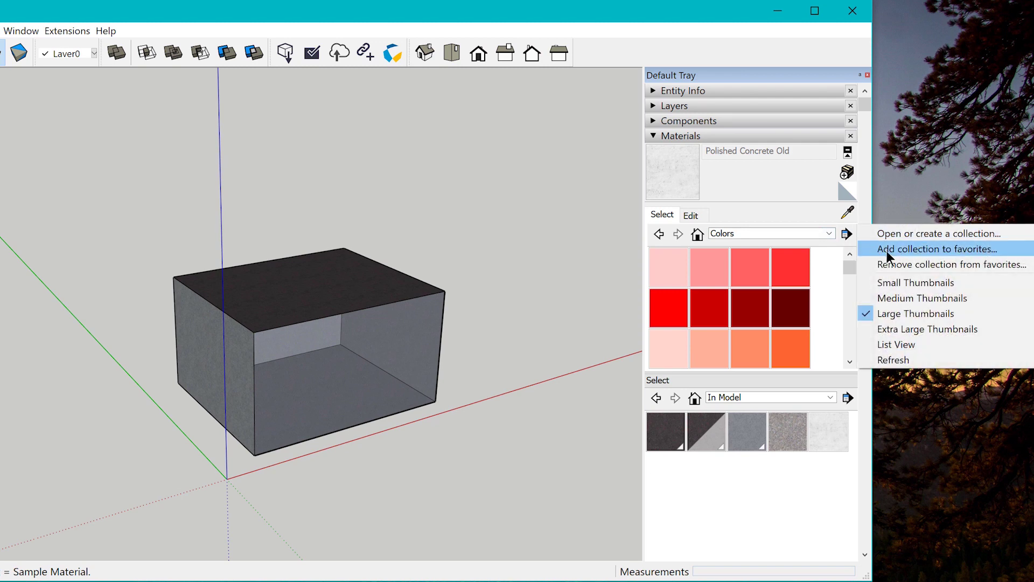
pyautogui.click(898, 248)
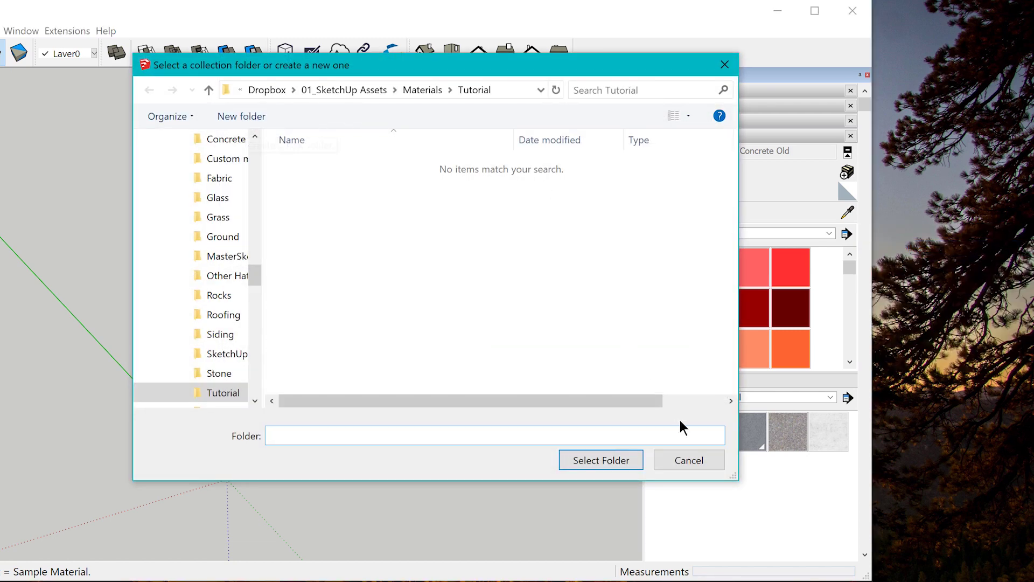
pyautogui.click(689, 459)
# Step: Compare the options for opening and favoriting collections with the custom collections at the end of the main browser's collection list
pyautogui.click(846, 234)
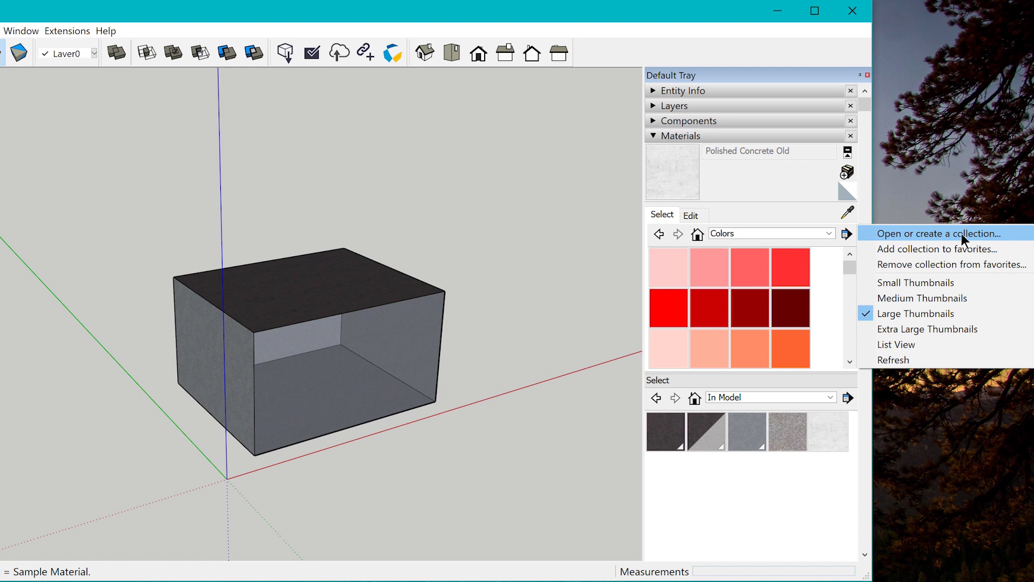
pyautogui.click(824, 235)
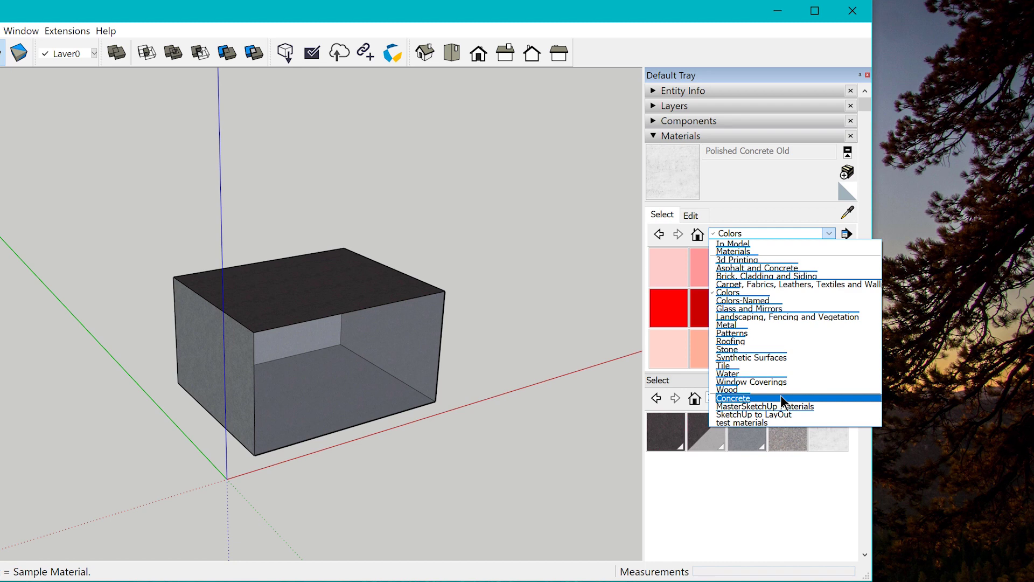
pyautogui.click(846, 235)
pyautogui.click(846, 235)
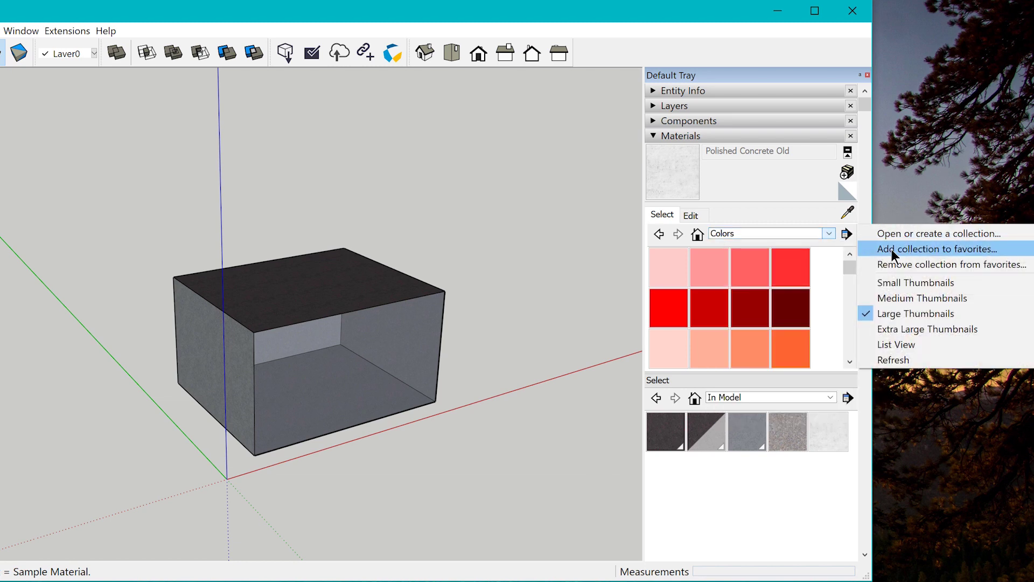
pyautogui.click(827, 233)
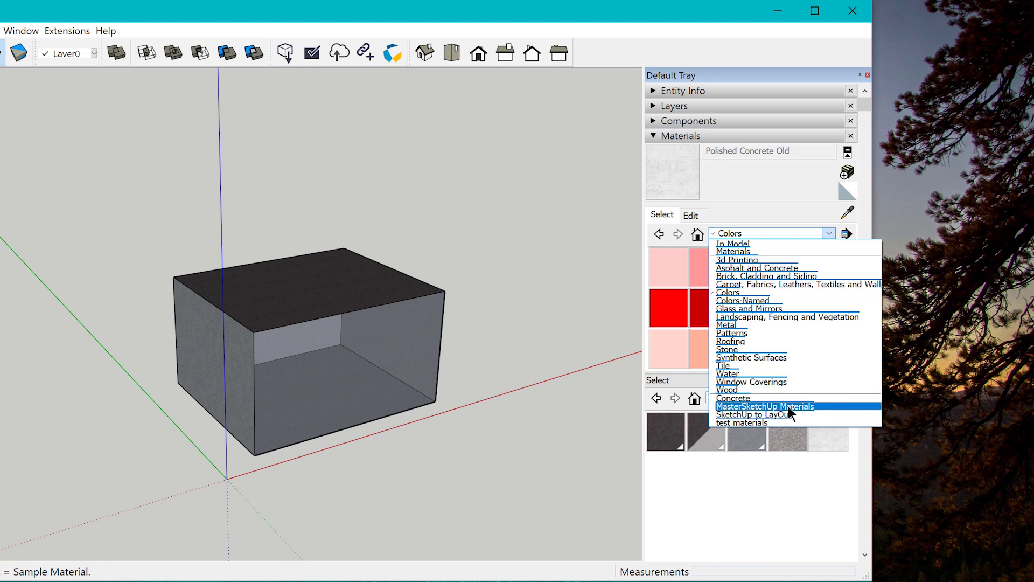
pyautogui.click(828, 232)
# Step: Open the Tutorial folder inside Materials as a material collection in the main browser
pyautogui.click(846, 234)
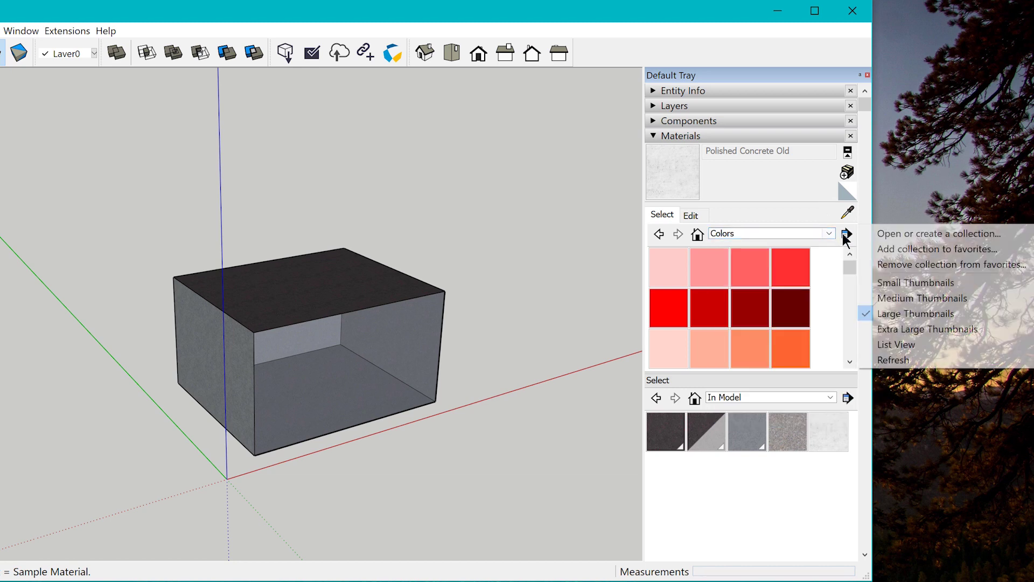
pyautogui.click(907, 232)
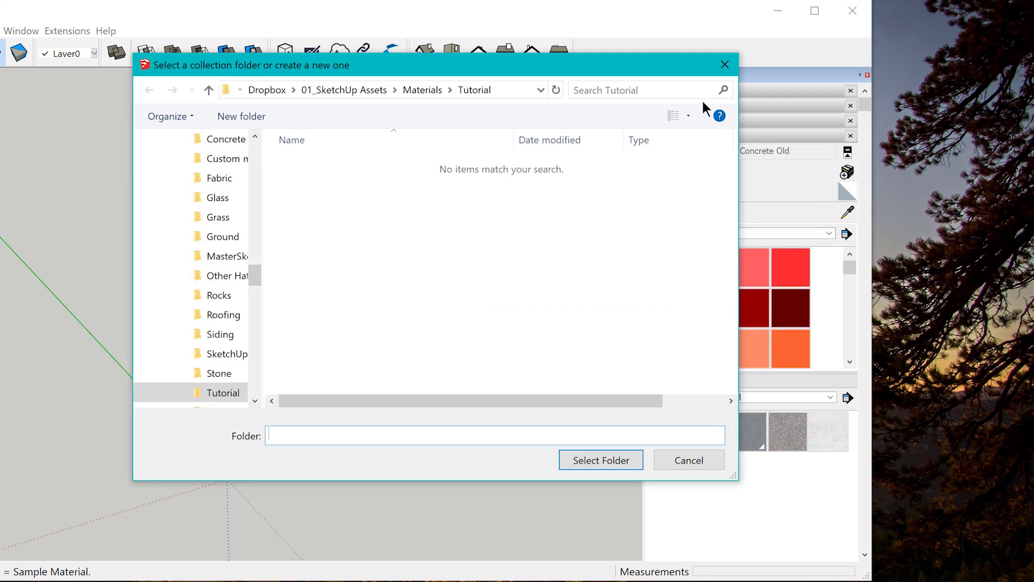
pyautogui.moveTo(645, 66); pyautogui.dragTo(698, 69)
pyautogui.click(476, 92)
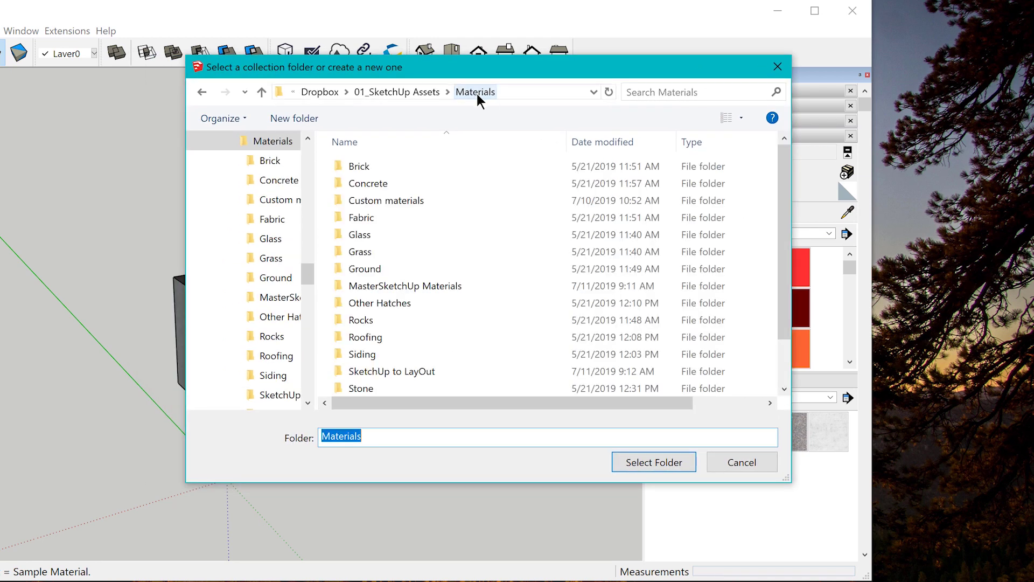
pyautogui.scroll(-1, 408, 280)
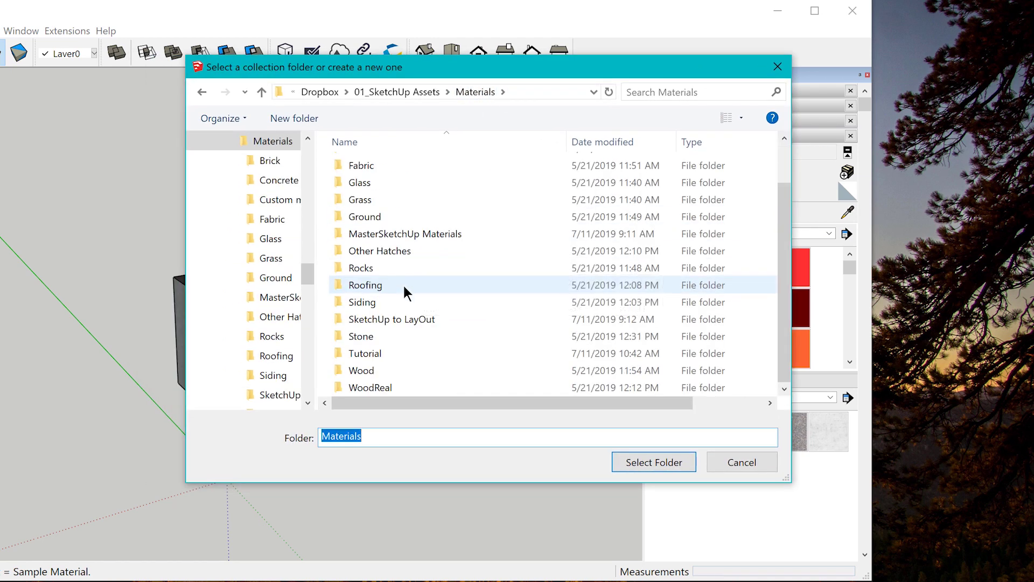
pyautogui.click(383, 351)
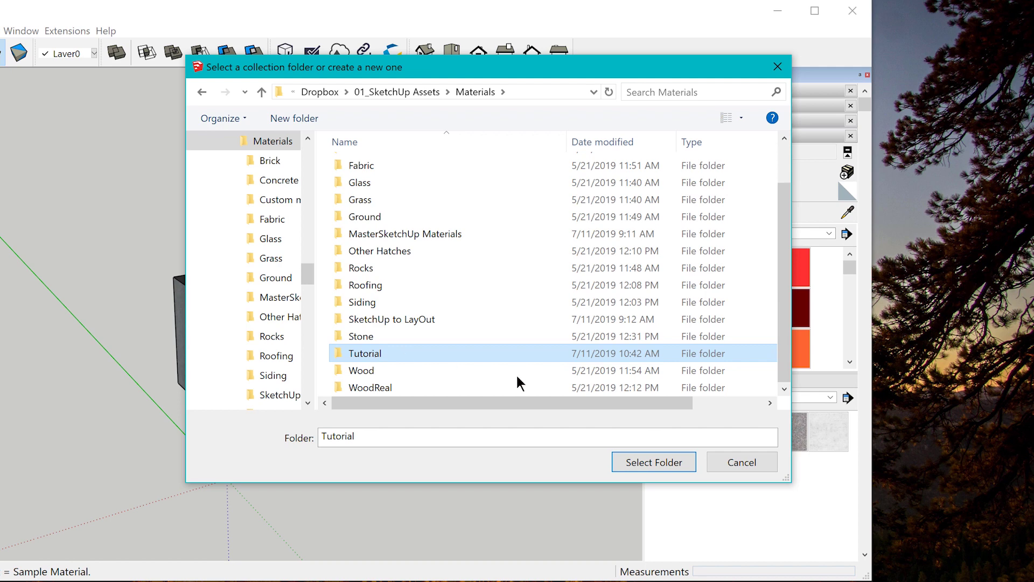
pyautogui.click(661, 463)
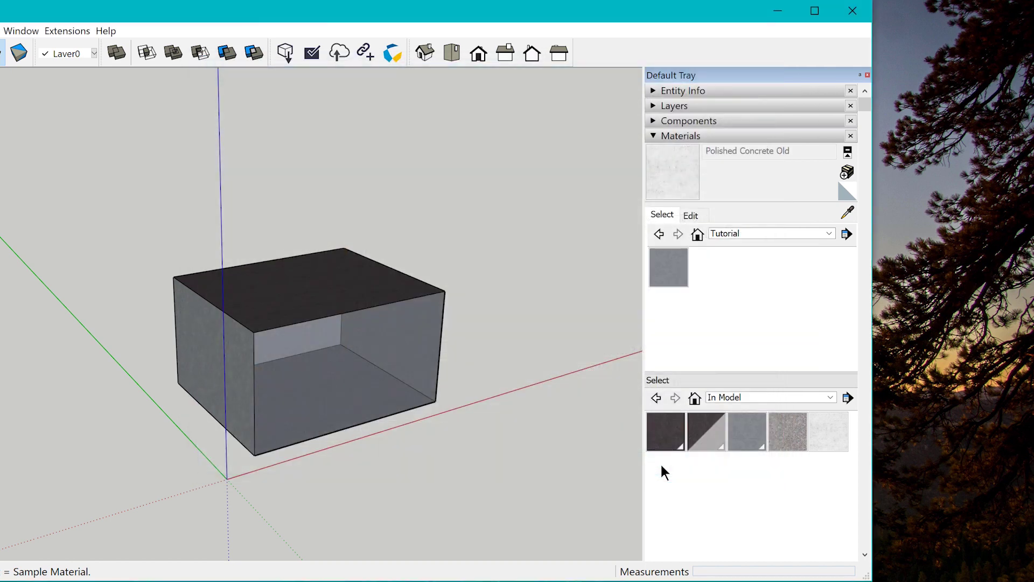
# Step: Check the Tutorial entry in the collection list and review the collection options without changing them
pyautogui.click(828, 233)
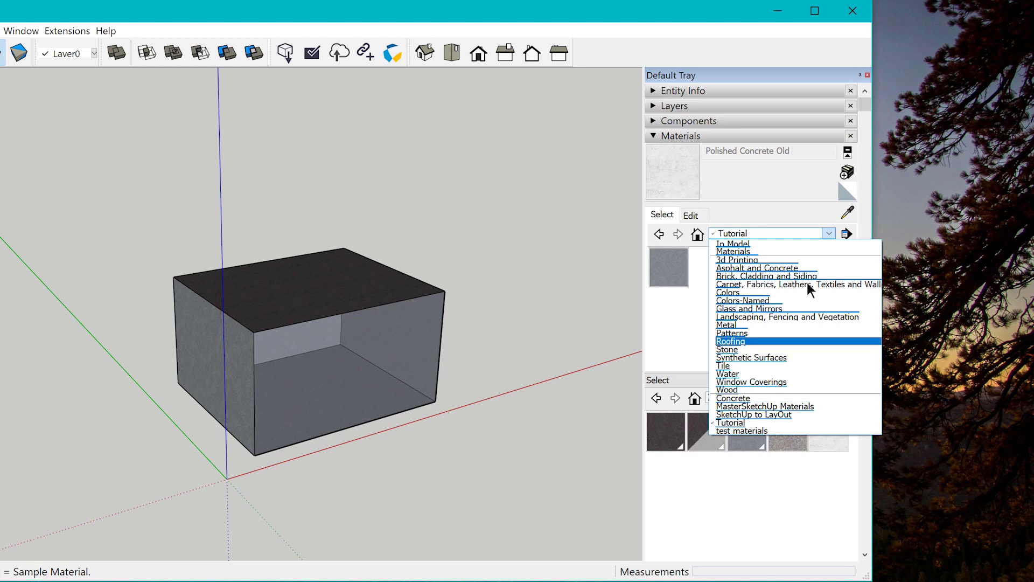
pyautogui.click(743, 423)
pyautogui.click(846, 233)
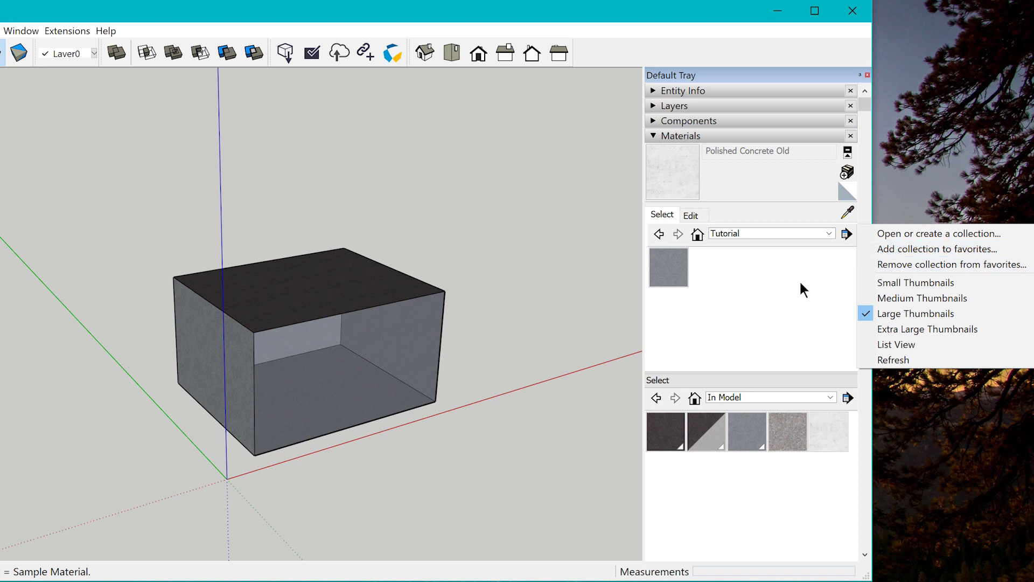
pyautogui.click(780, 292)
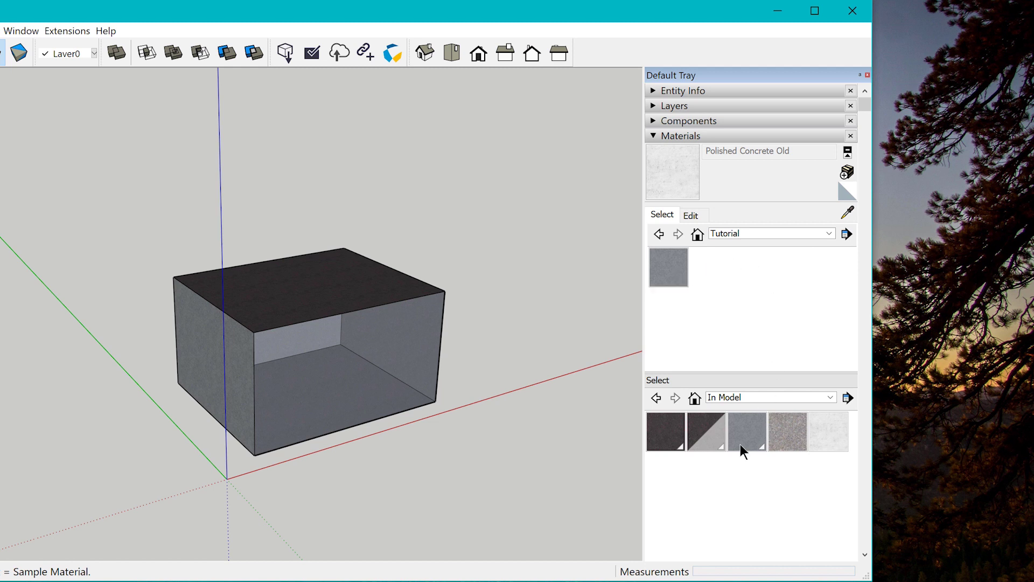
# Step: Copy the two Asphalt New materials from In Model into the Tutorial collection
pyautogui.moveTo(712, 441); pyautogui.dragTo(744, 290)
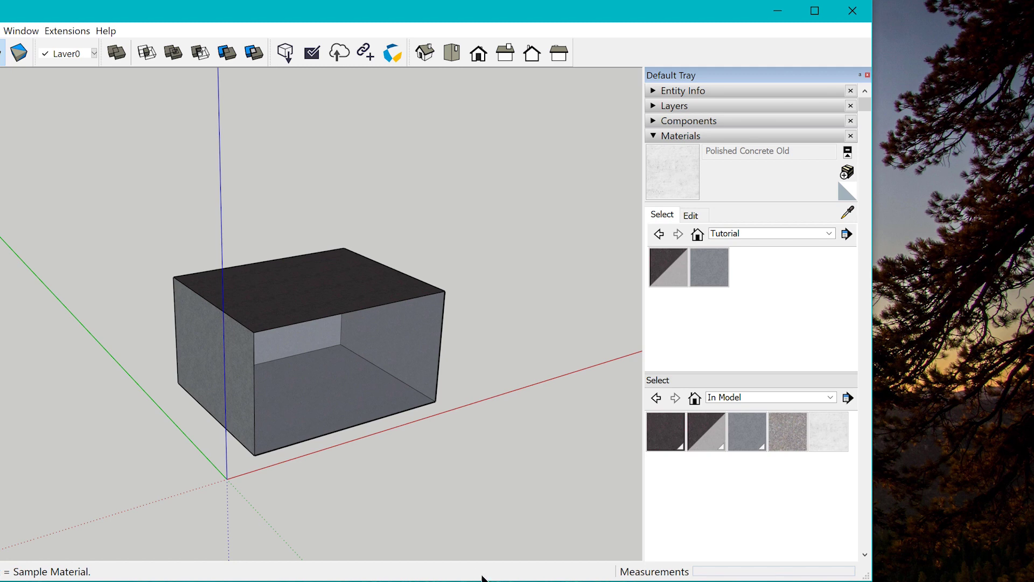
pyautogui.hotkey('alt', 'Tab')
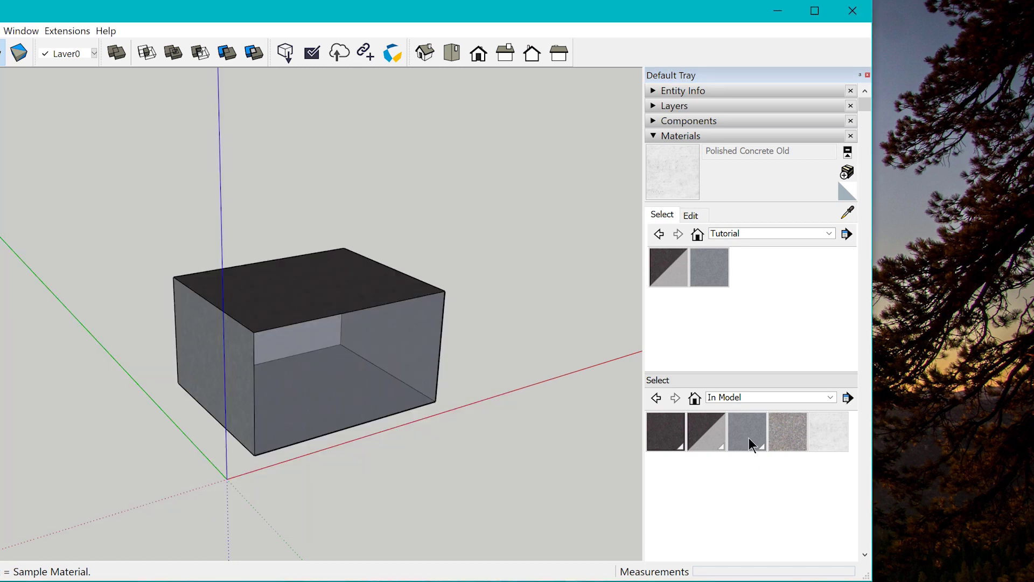
pyautogui.moveTo(748, 438); pyautogui.dragTo(779, 322)
# Step: Show the Tutorial folder in File Explorer beside the SketchUp window, and add Concrete Aggregate Smoke from In Model to the Tutorial collection
pyautogui.click(336, 326)
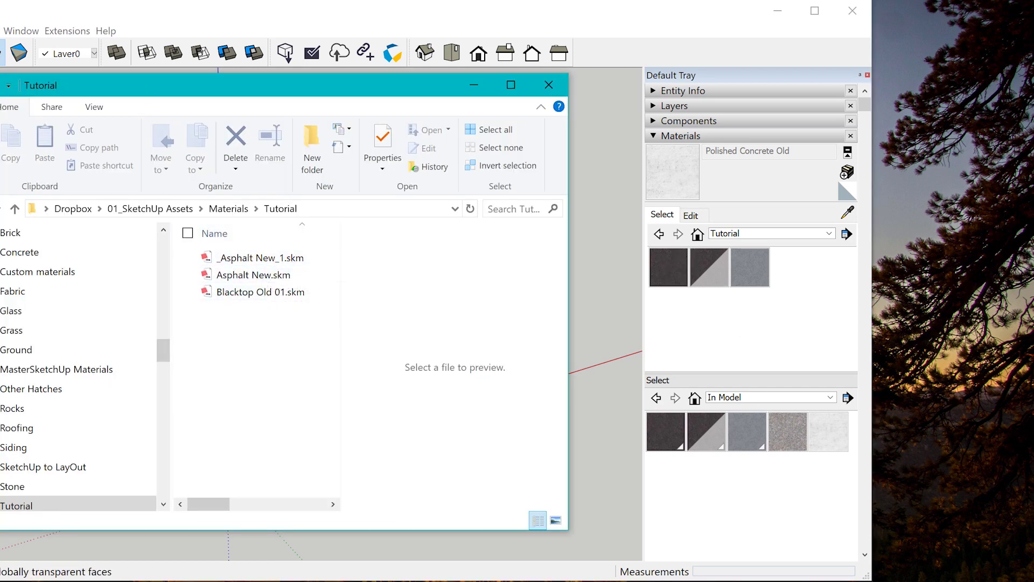
pyautogui.moveTo(0, 58)
pyautogui.mouseDown()
pyautogui.moveTo(474, 58)
pyautogui.moveTo(339, 58)
pyautogui.mouseUp()
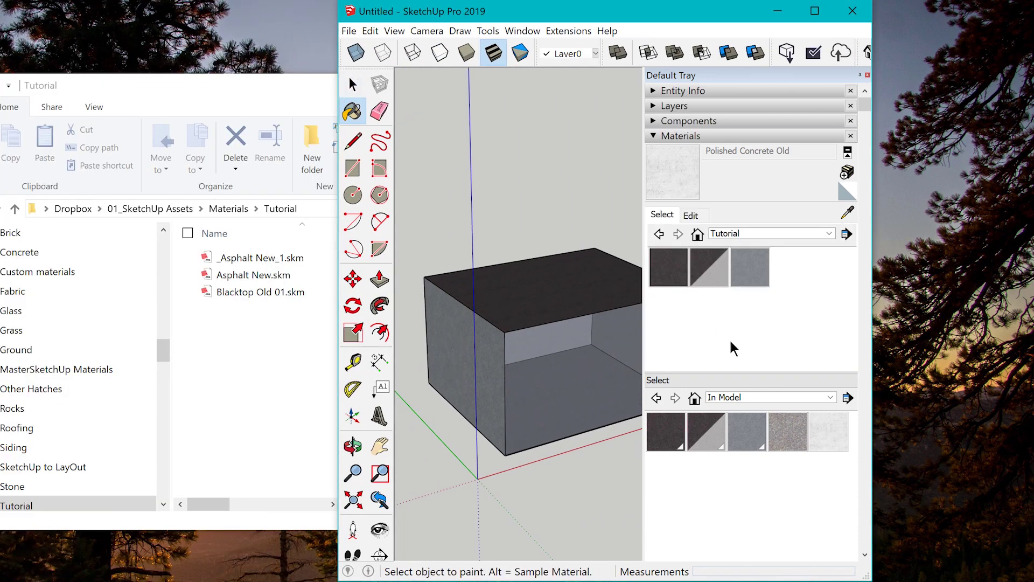
pyautogui.moveTo(791, 451); pyautogui.dragTo(815, 303)
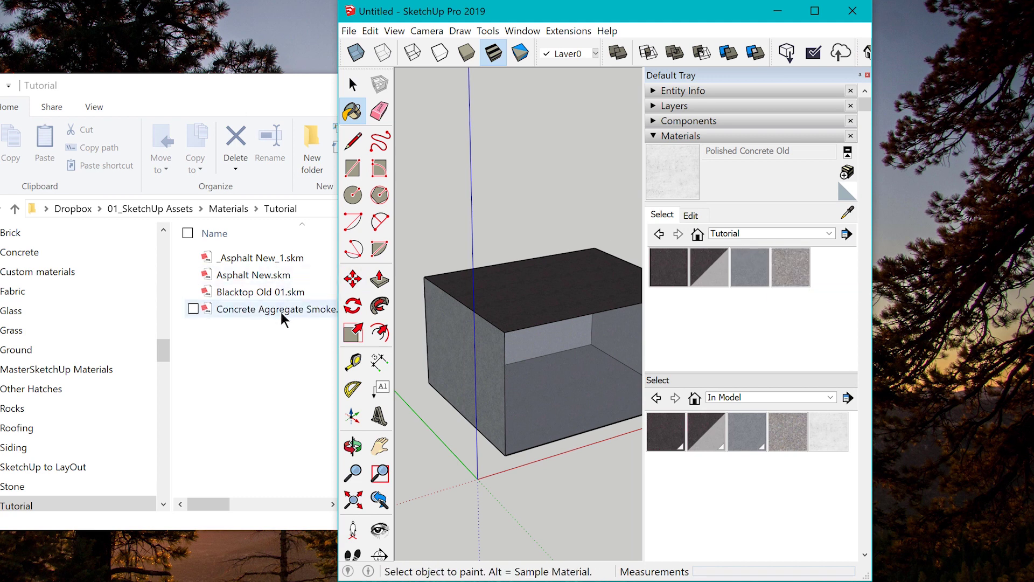